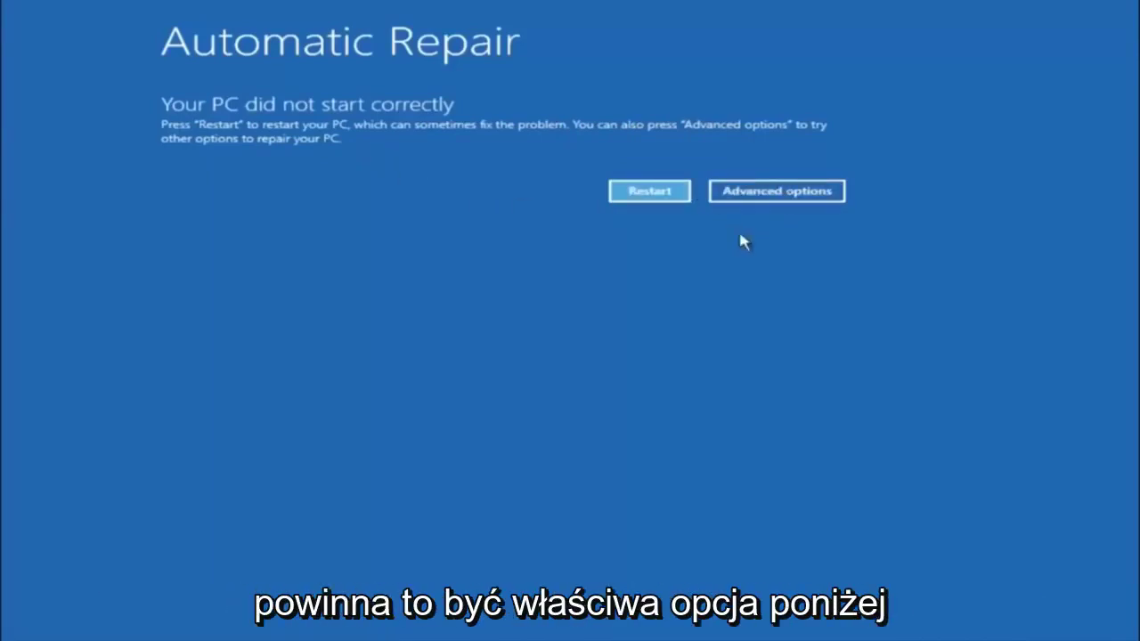
# Step: Open System Restore from the advanced troubleshooting options of Automatic Repair
pyautogui.click(777, 191)
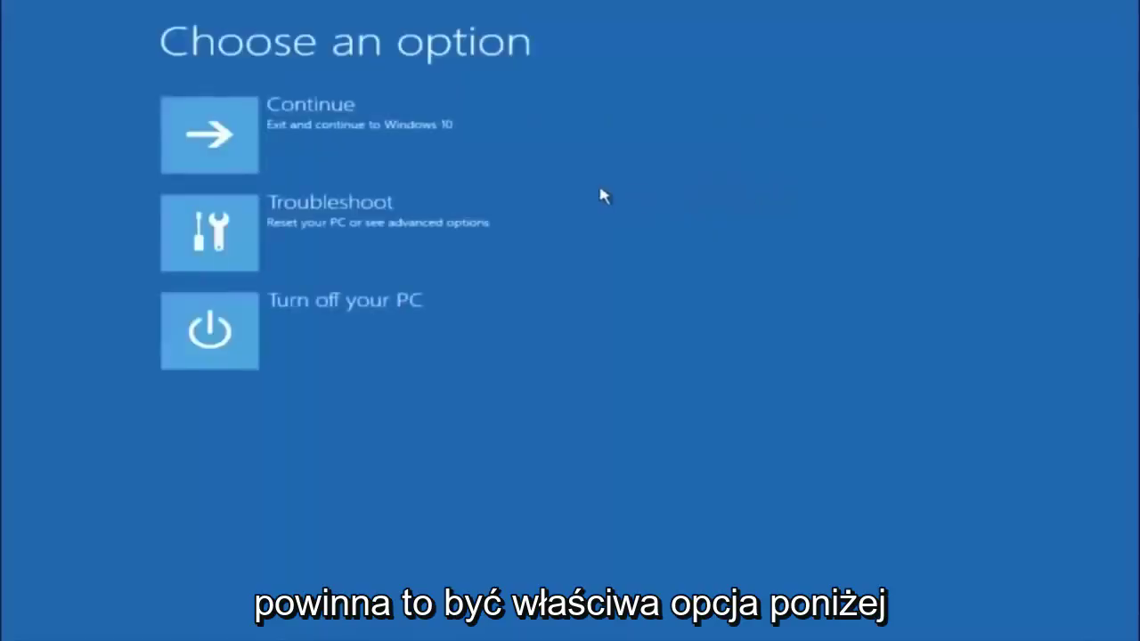
pyautogui.click(237, 233)
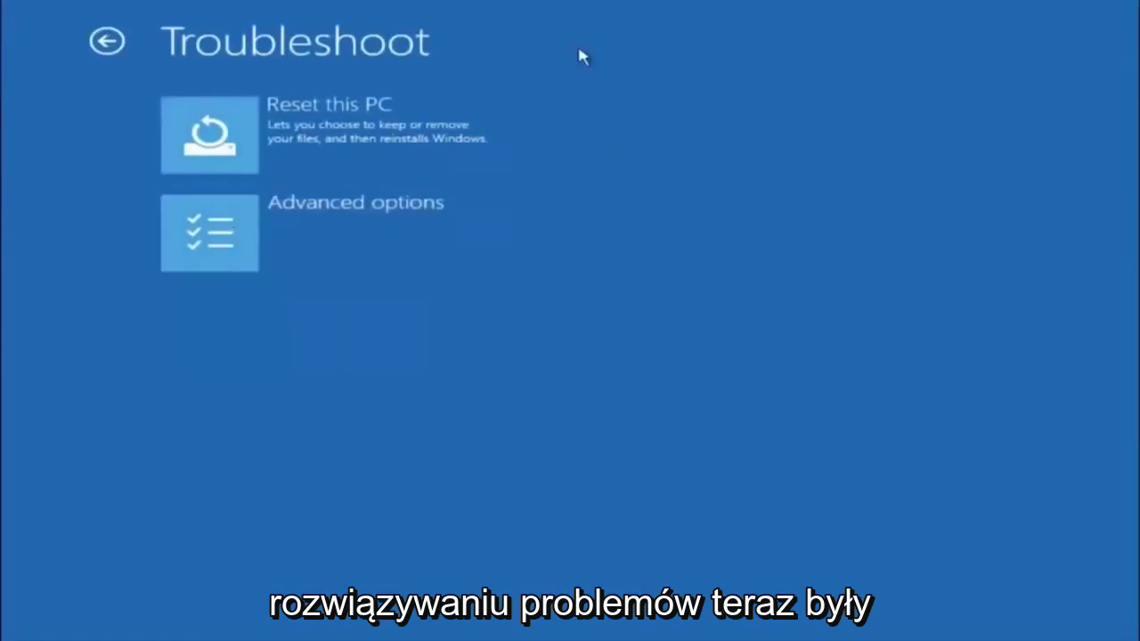
pyautogui.click(236, 242)
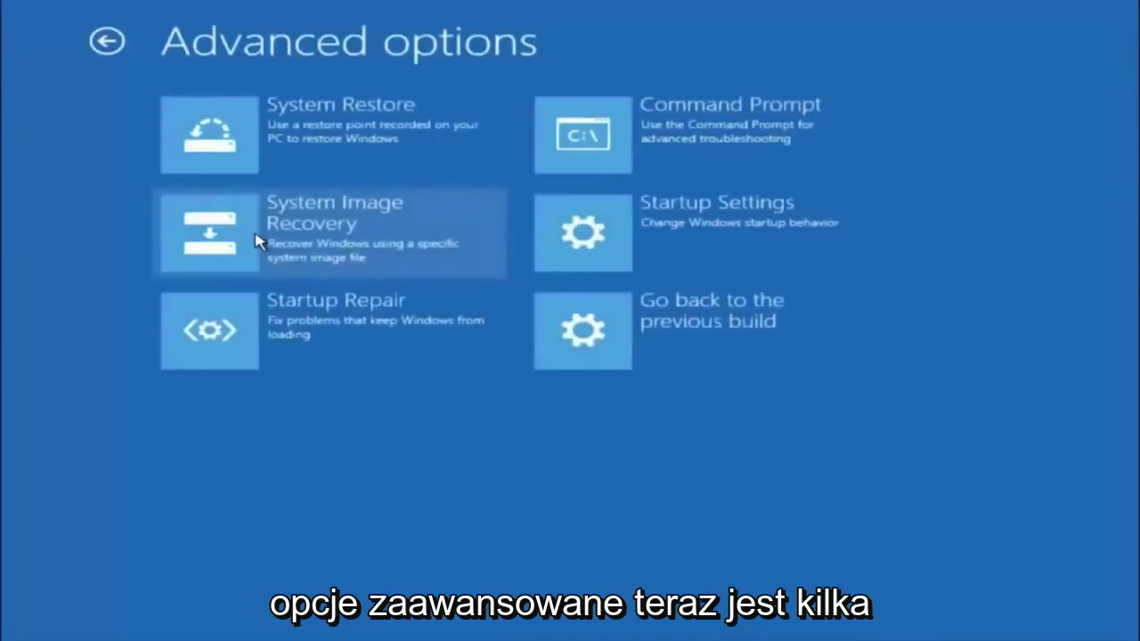
pyautogui.click(272, 133)
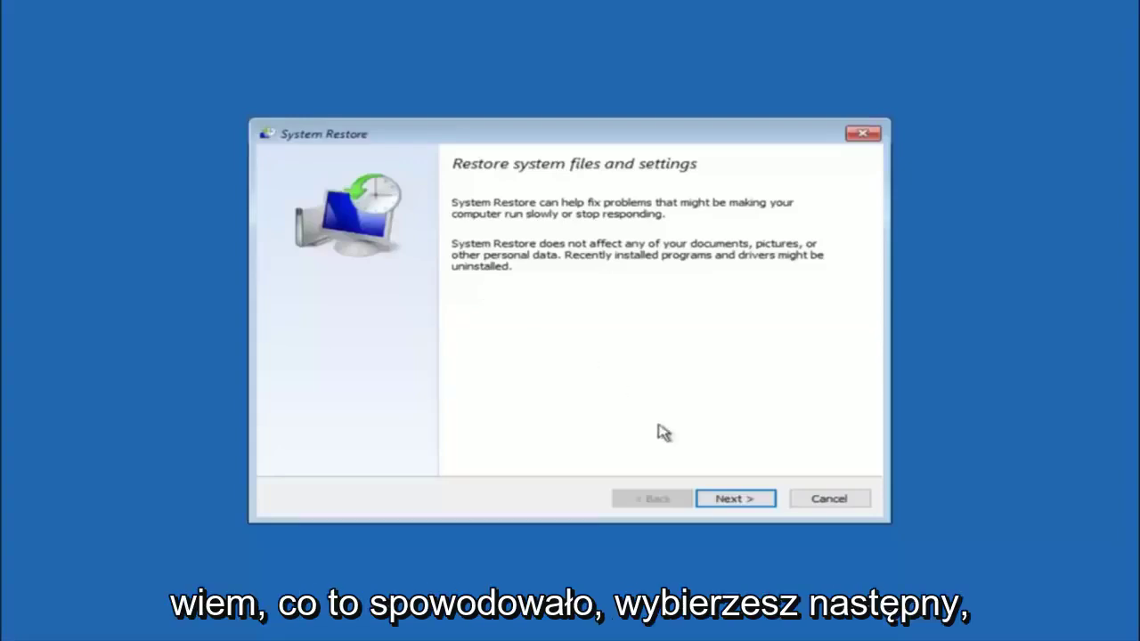
# Step: Restore the system to the "before update" restore point of 10/5/2016 1:14:37 PM and restart the computer
pyautogui.click(705, 503)
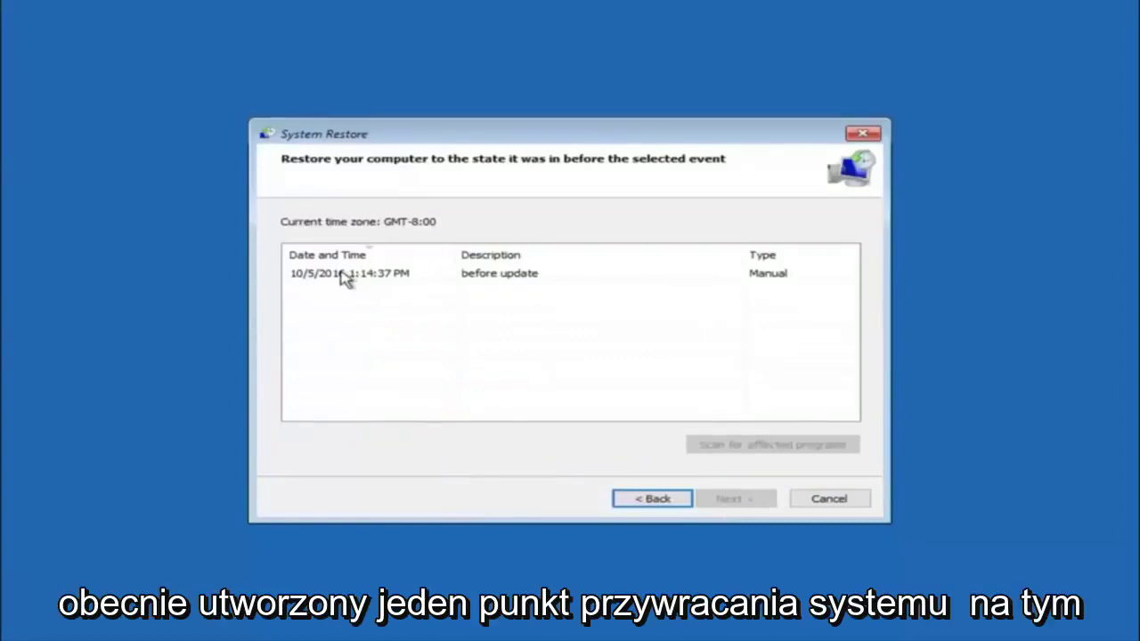
pyautogui.click(333, 277)
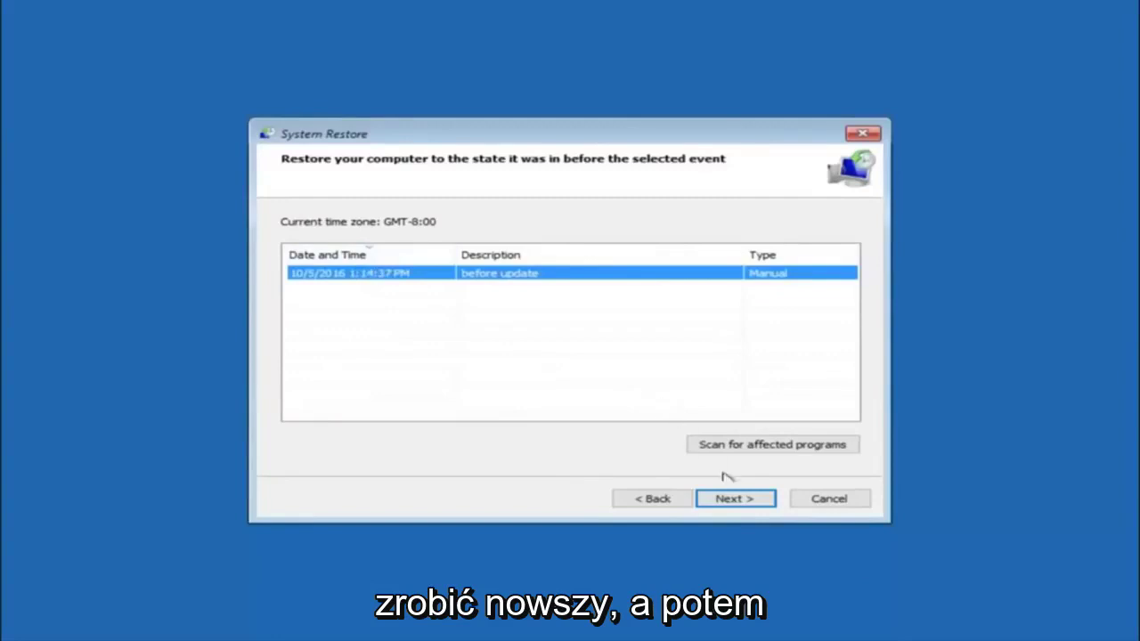
pyautogui.click(732, 506)
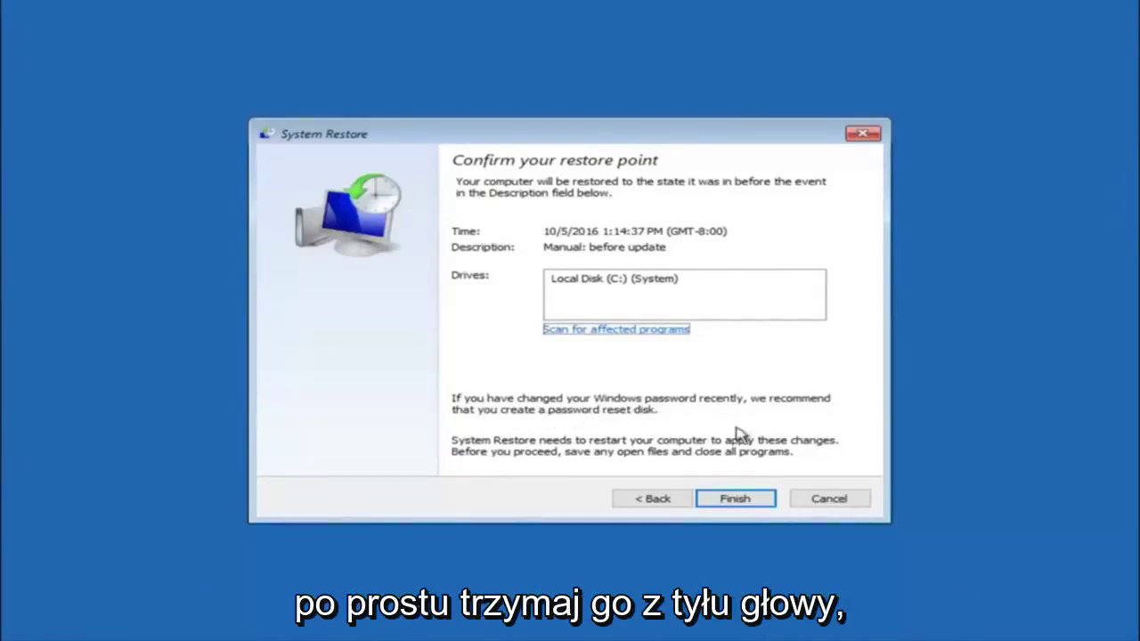
pyautogui.click(737, 504)
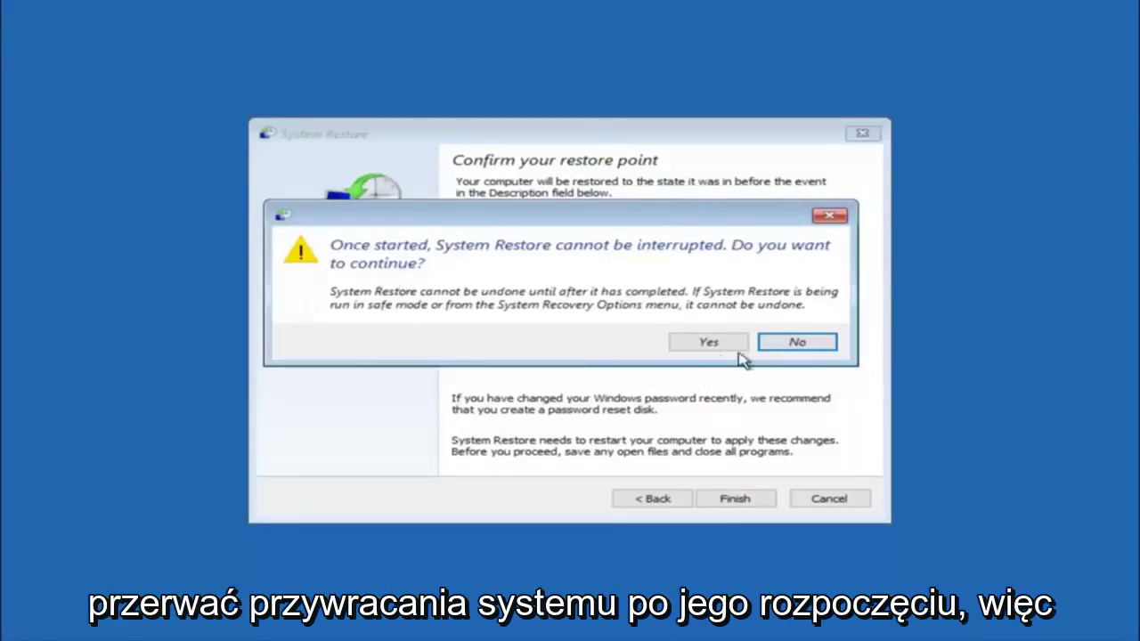
pyautogui.click(701, 348)
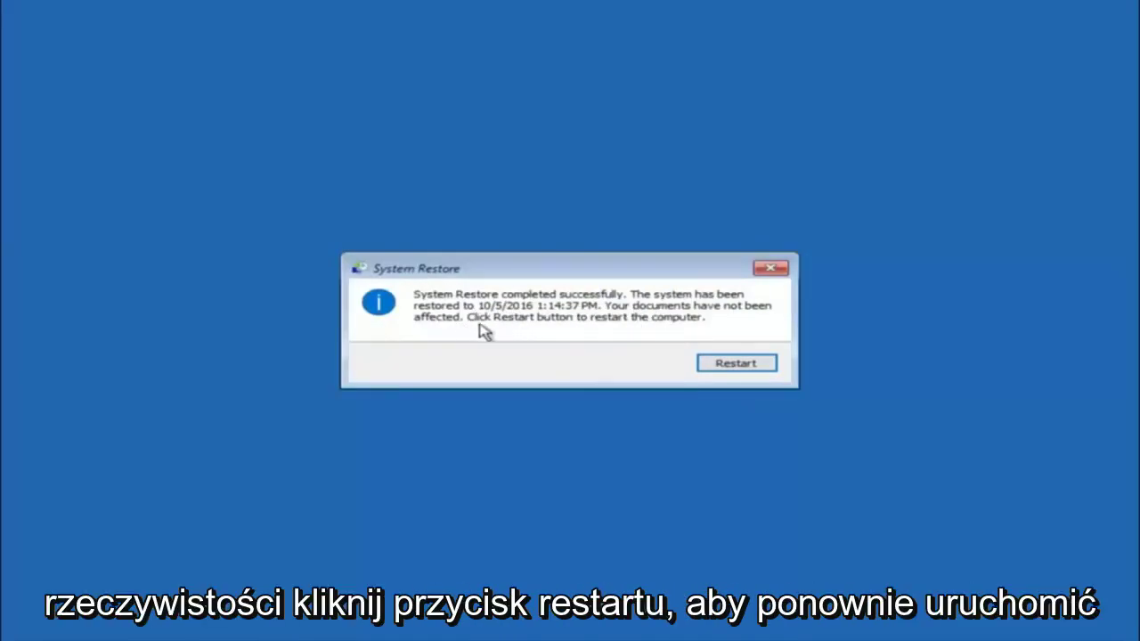
pyautogui.click(725, 365)
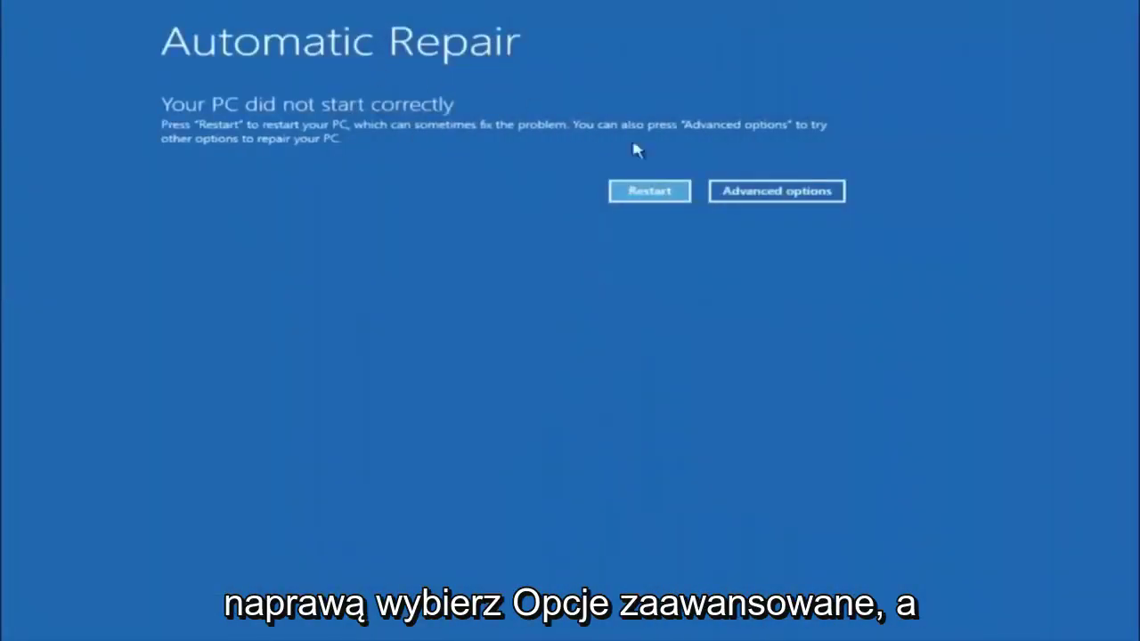
# Step: Run Startup Repair from the advanced troubleshooting options of Automatic Repair
pyautogui.click(761, 194)
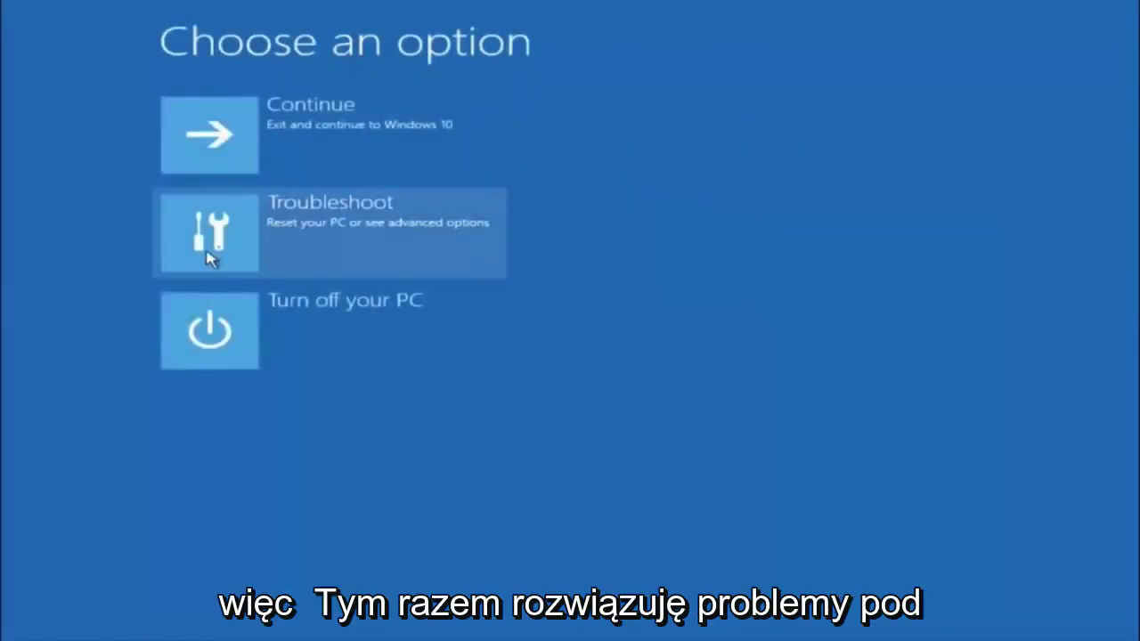
pyautogui.click(265, 237)
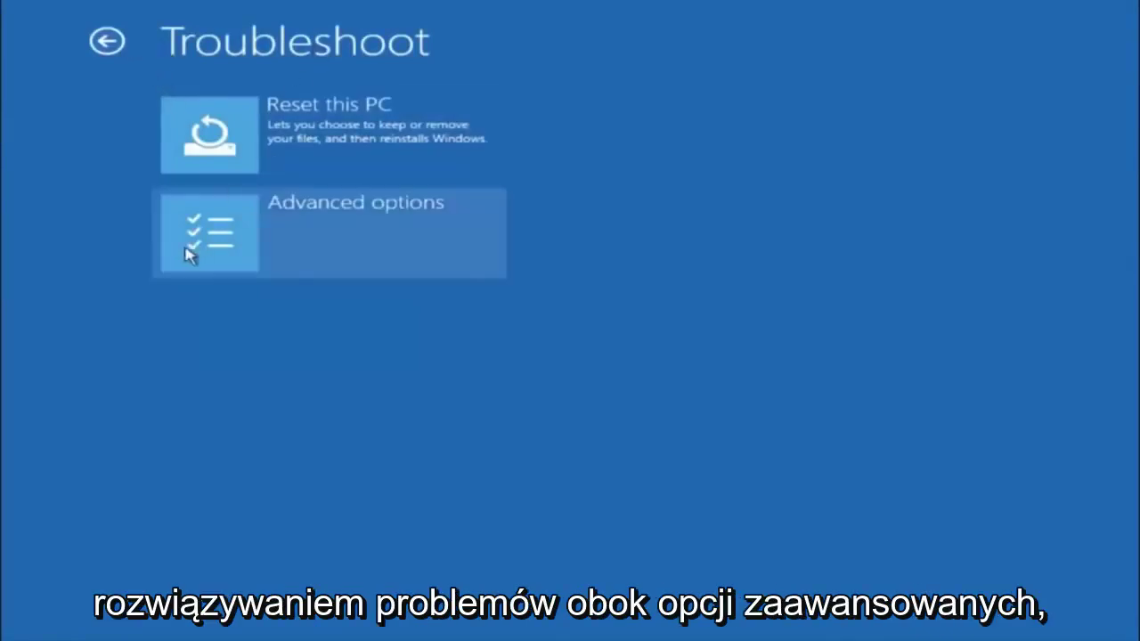
pyautogui.click(263, 230)
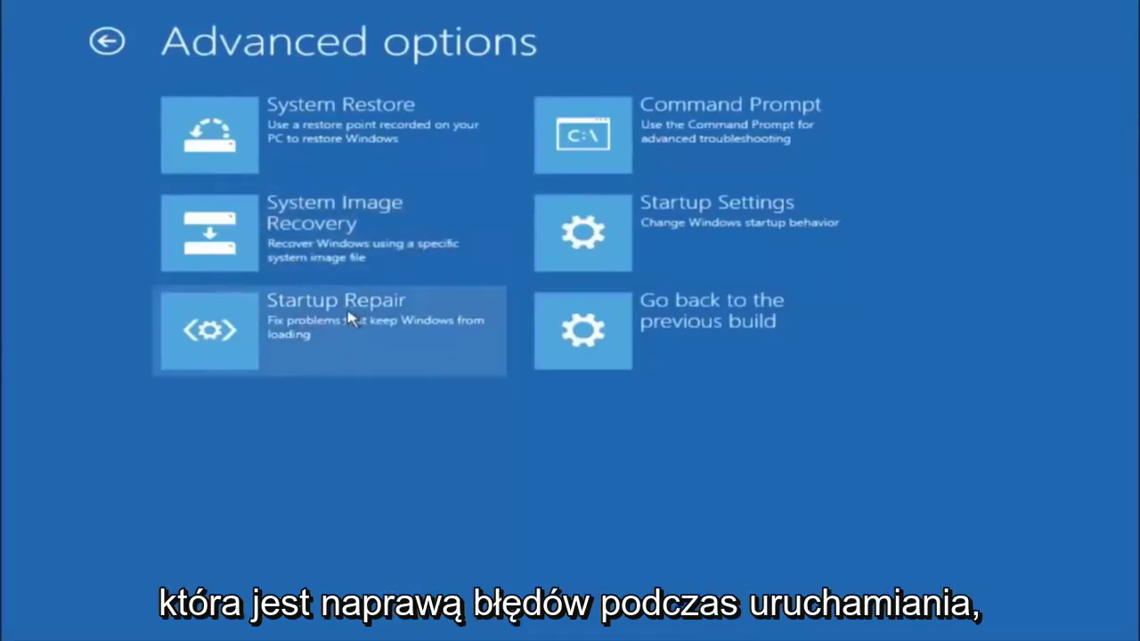
pyautogui.click(212, 336)
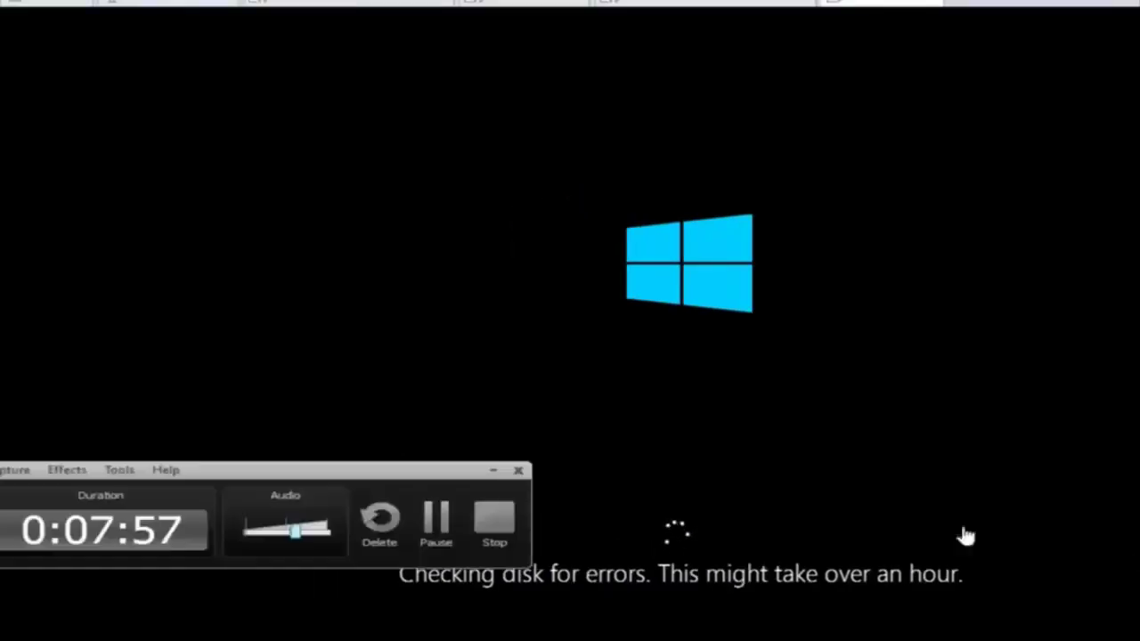
pyautogui.click(445, 518)
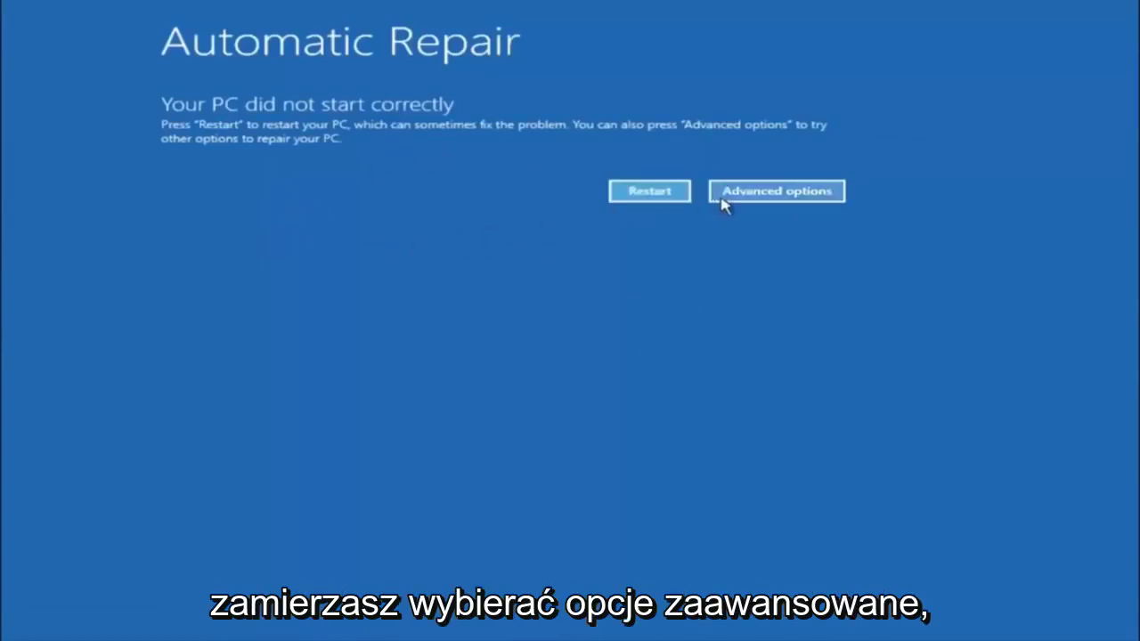
# Step: Open the Command Prompt from the advanced troubleshooting options of Automatic Repair
pyautogui.click(763, 191)
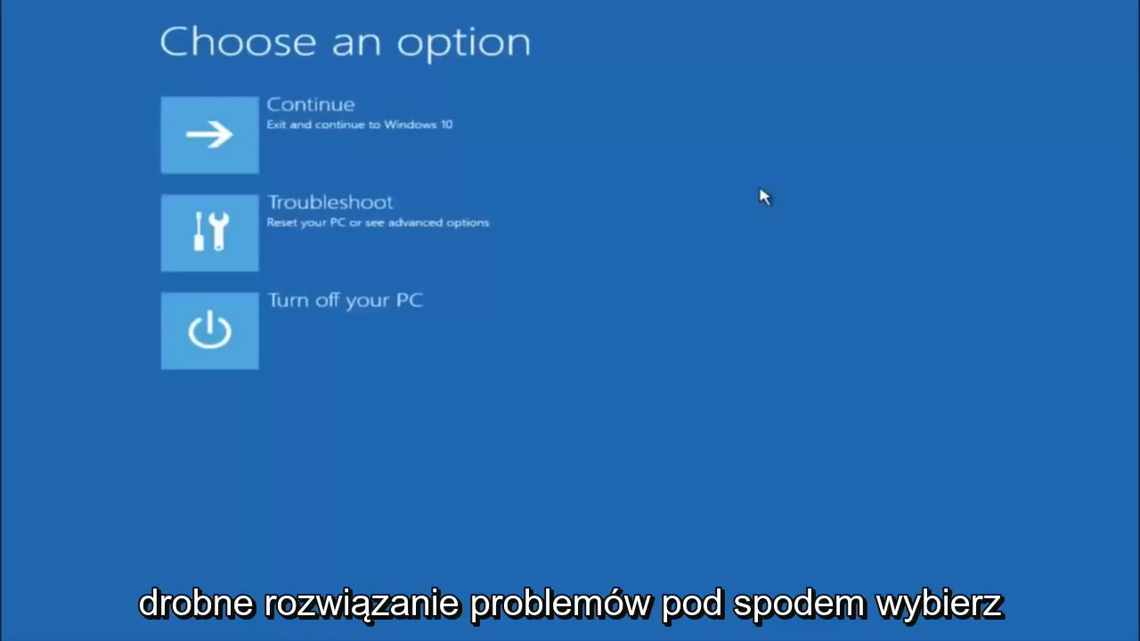
pyautogui.click(223, 234)
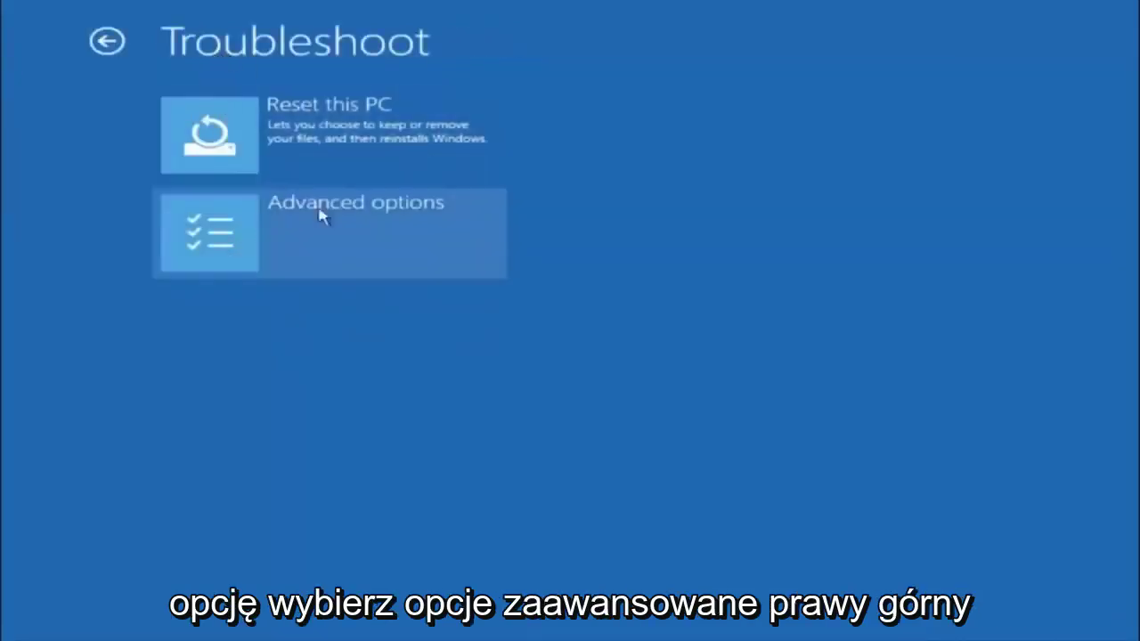
pyautogui.click(261, 224)
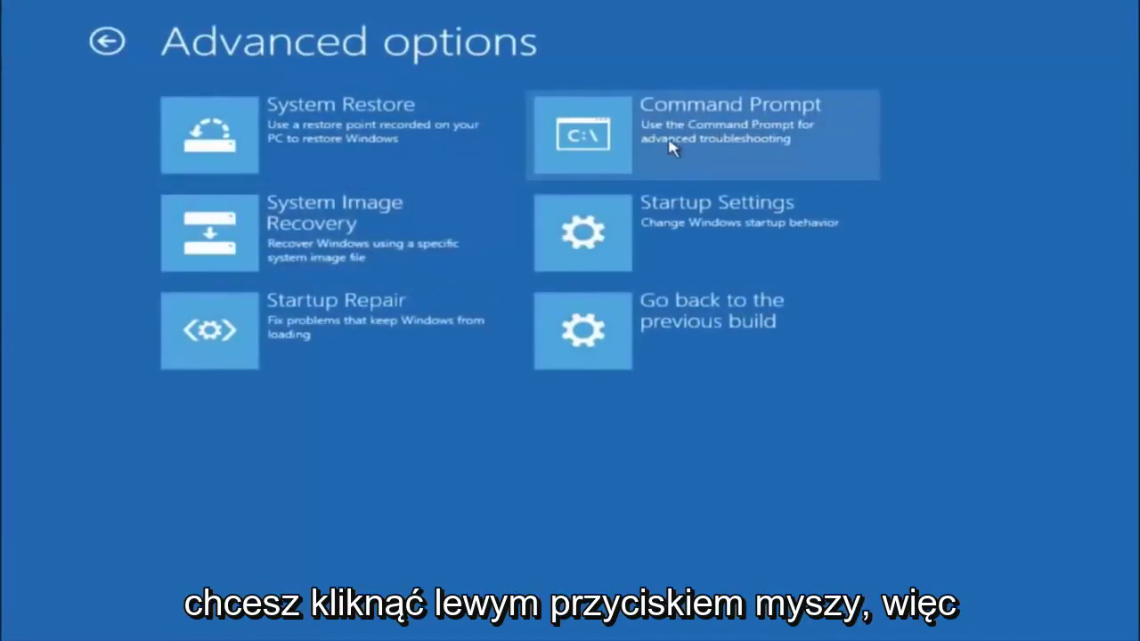
pyautogui.click(730, 138)
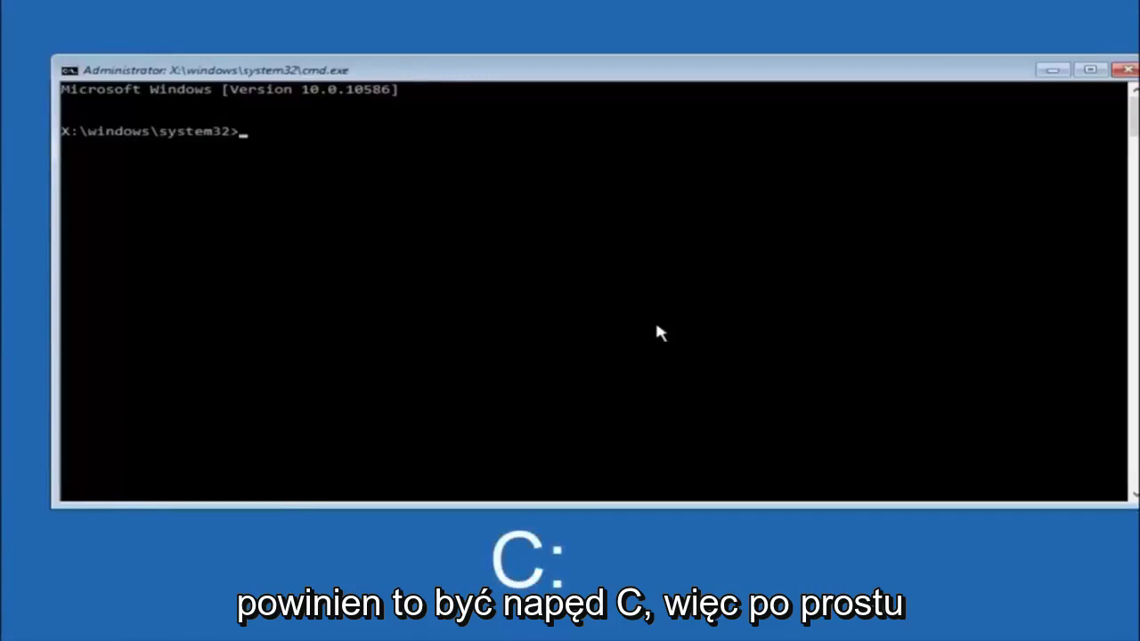
# Step: Switch the command line to the C: drive and list the contents of its root directory with dir
pyautogui.write('c:')
pyautogui.press('Return')
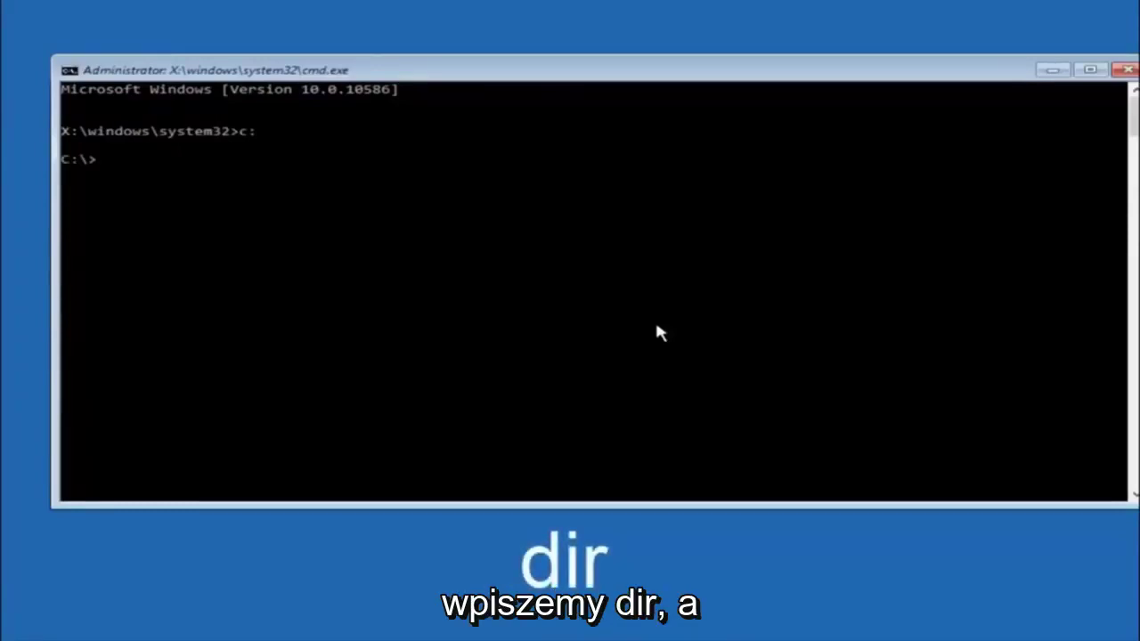
pyautogui.write('dir')
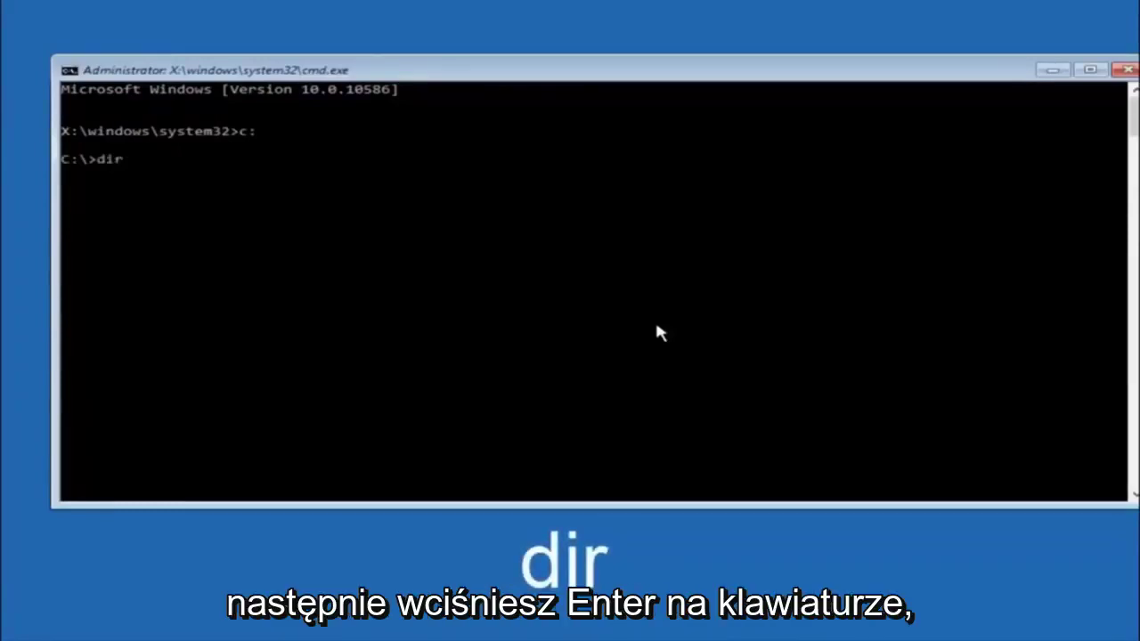
pyautogui.press('Return')
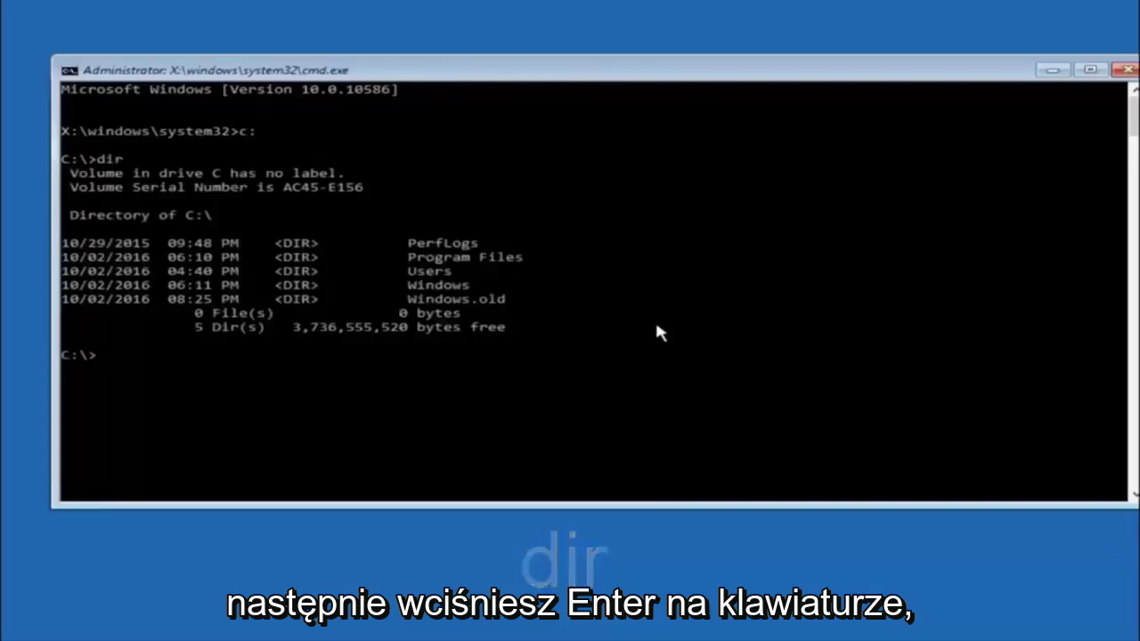
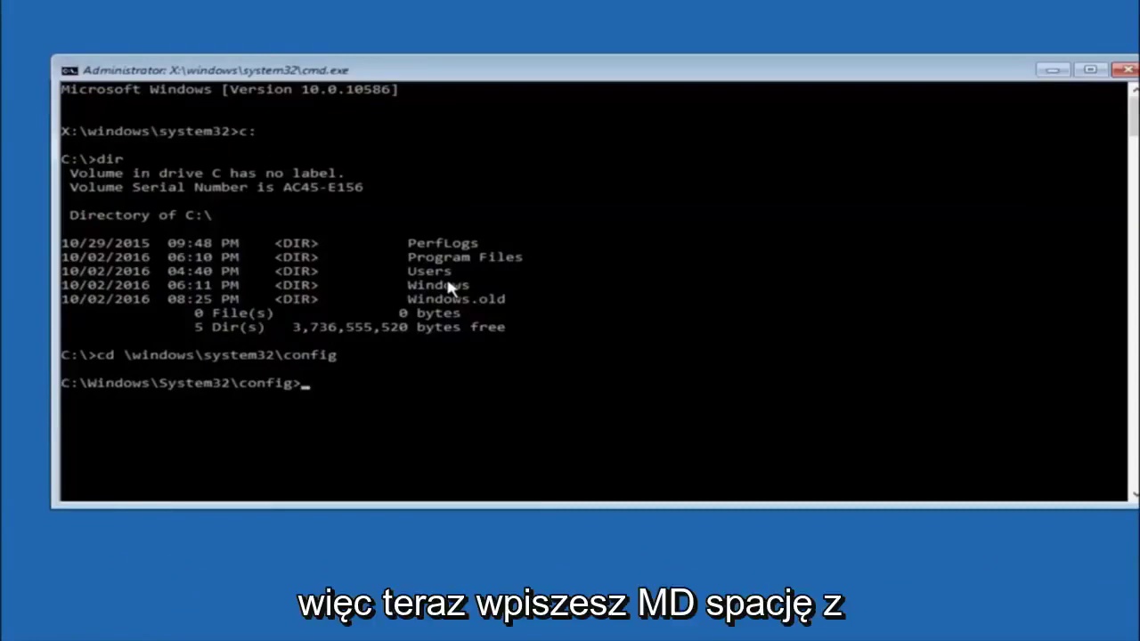
# Step: Create a folder named backup in C:\Windows\System32\config and copy all of that directory's files into it with copy *.* backup
pyautogui.write('md')
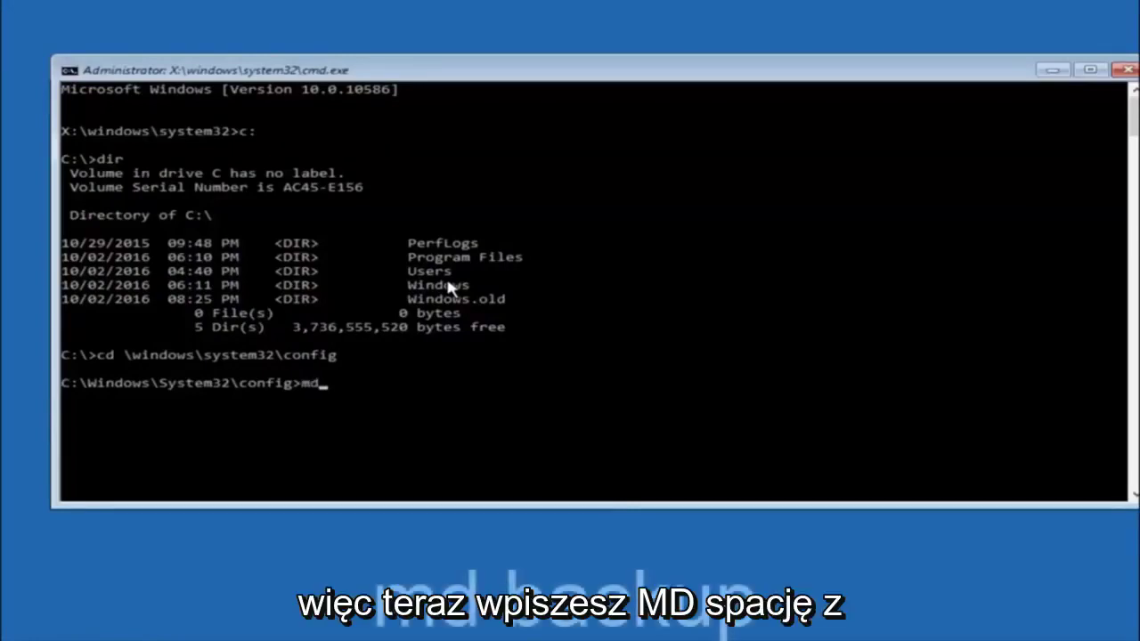
pyautogui.write(' back backup')
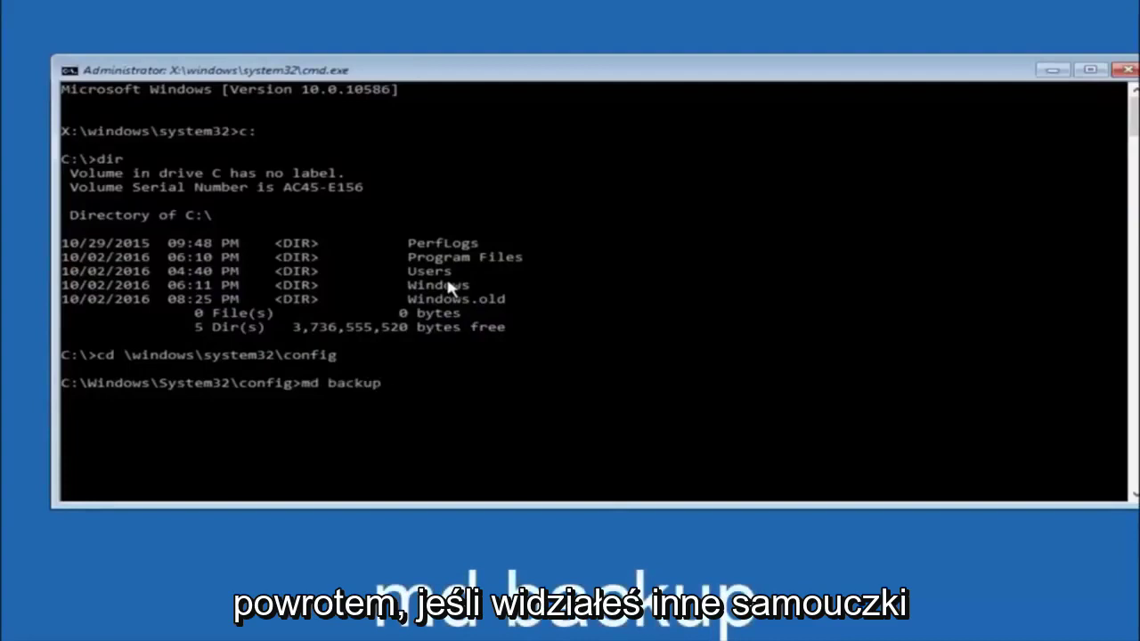
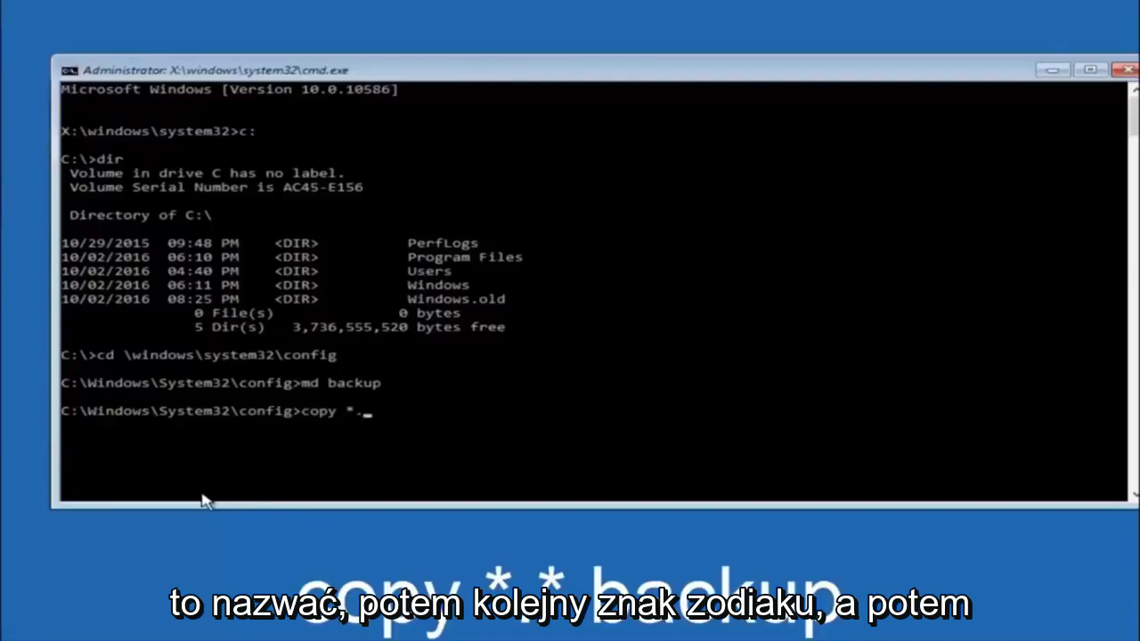
pyautogui.write('* backup')
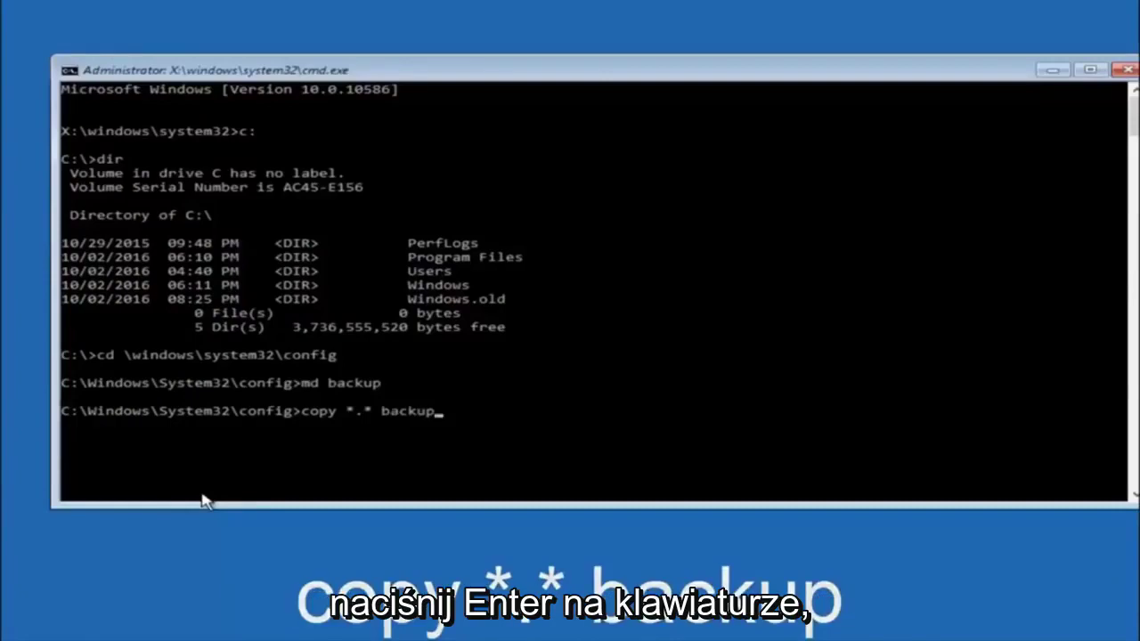
pyautogui.press('Return')
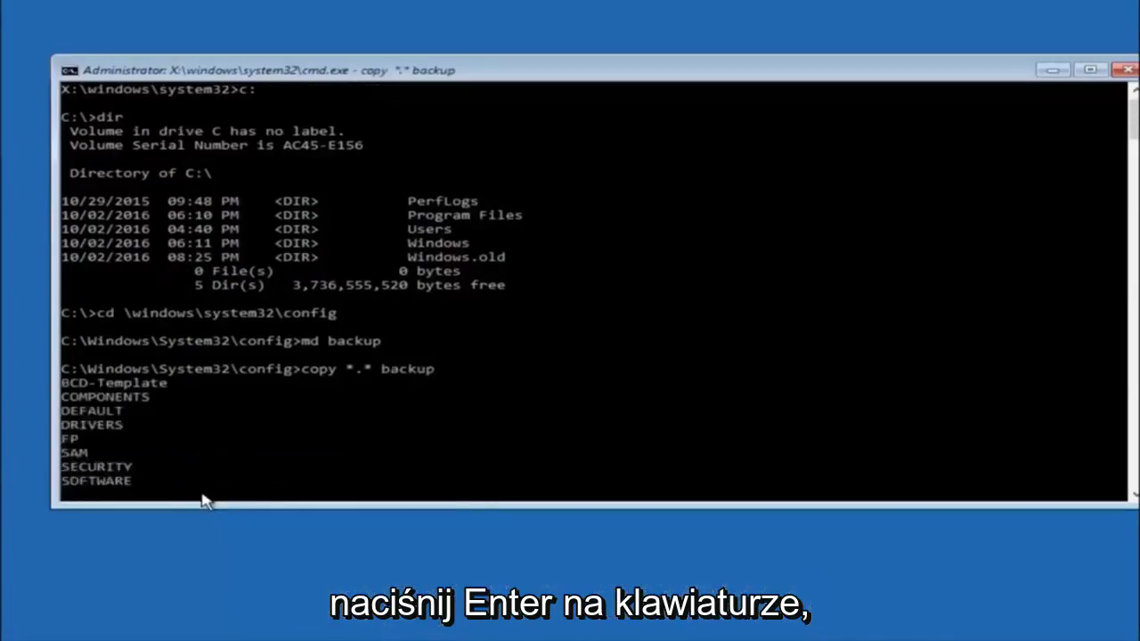
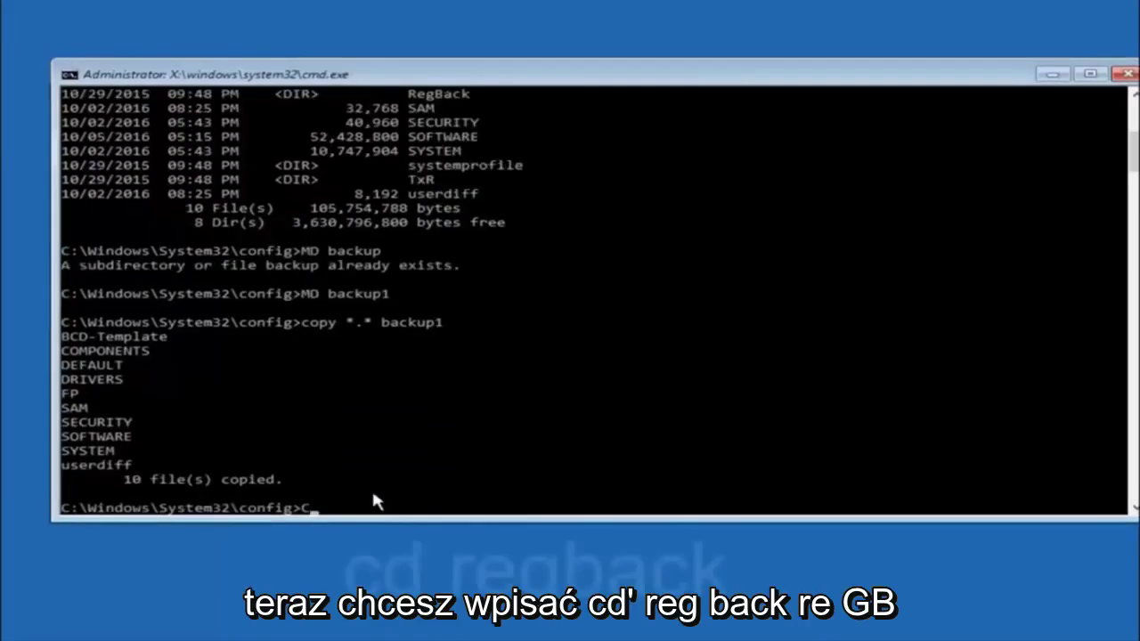
# Step: Change to the regback subfolder of C:\Windows\System32\config and list its contents with dir
pyautogui.write('D')
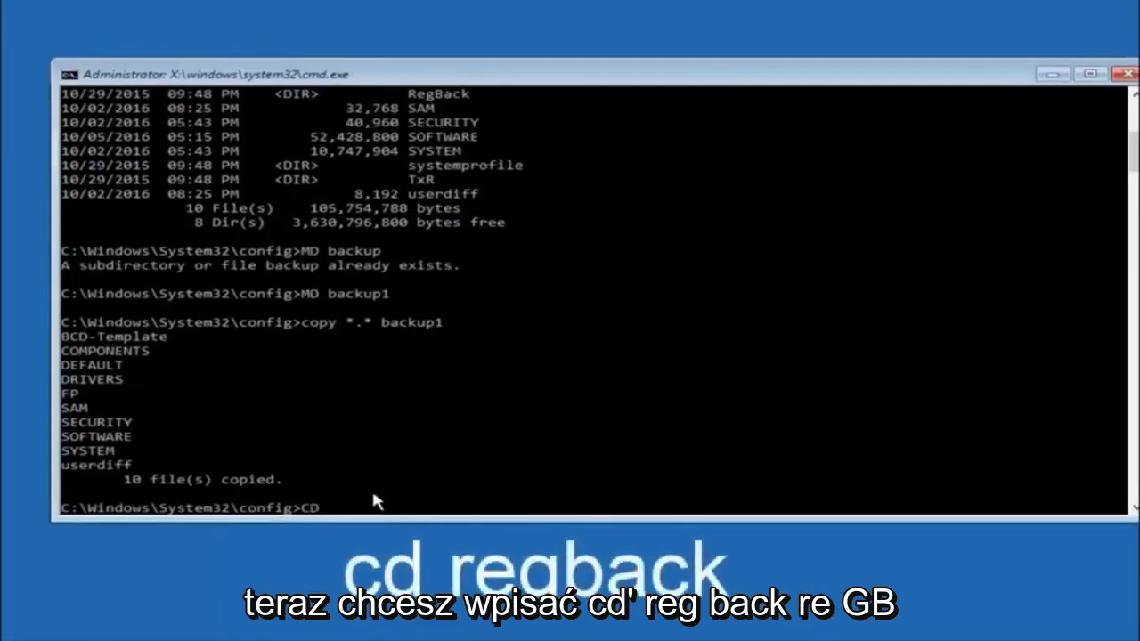
pyautogui.write(' regback')
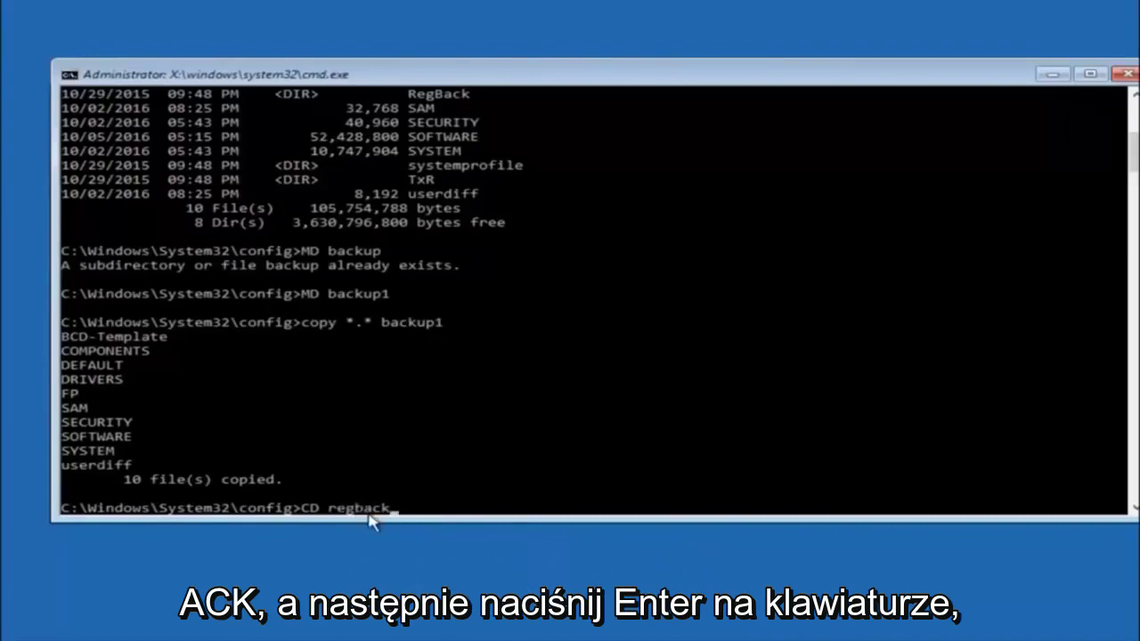
pyautogui.press('Return')
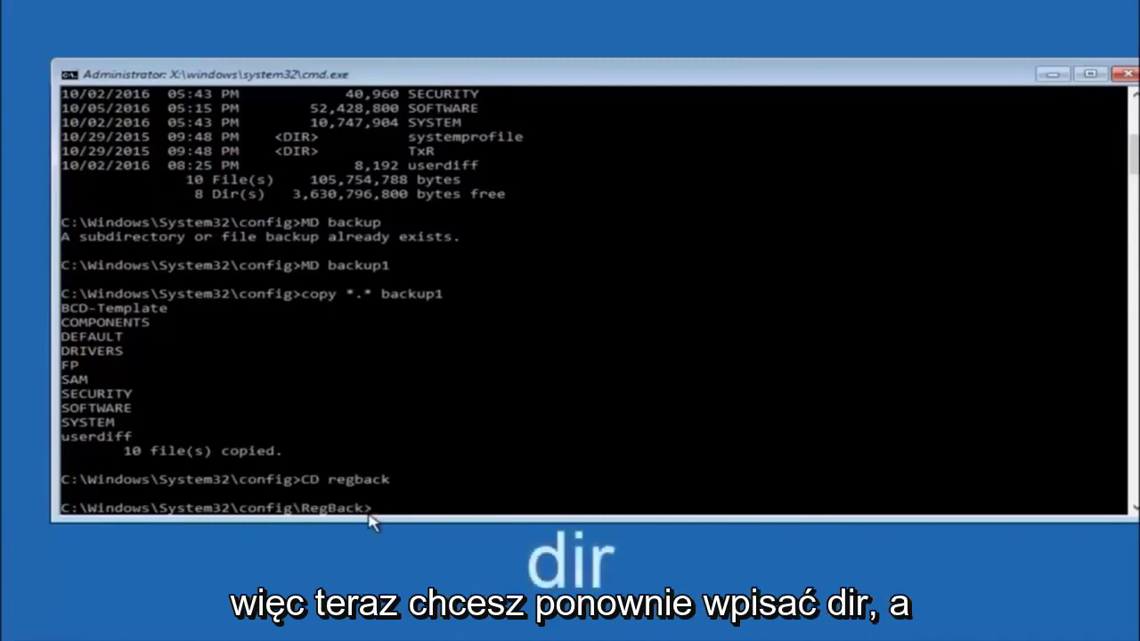
pyautogui.write('dir')
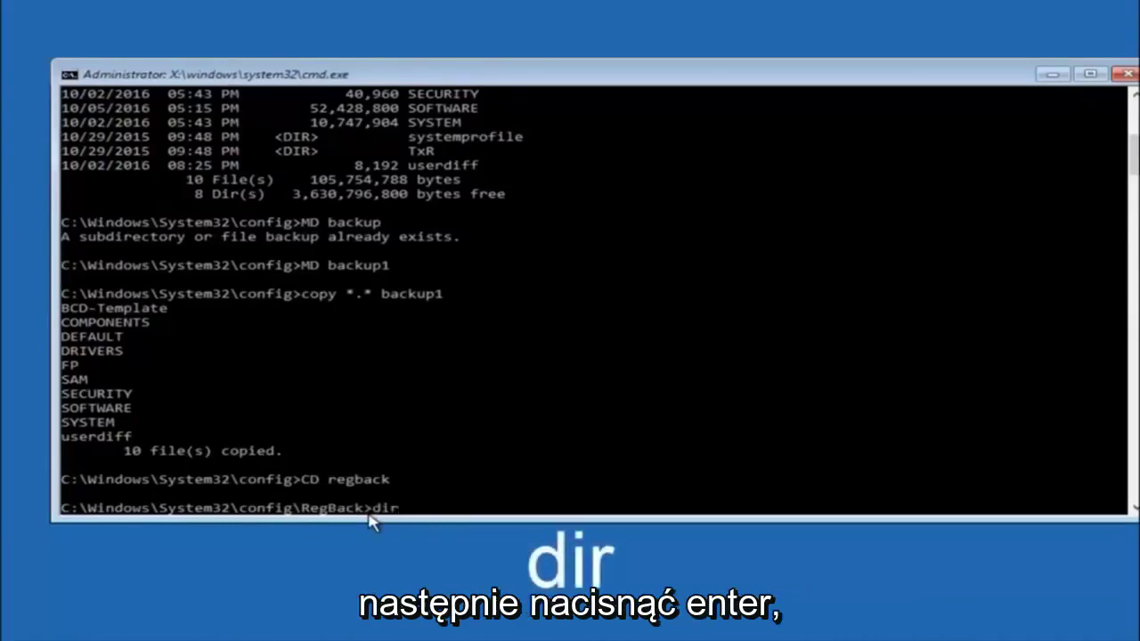
pyautogui.press('Return')
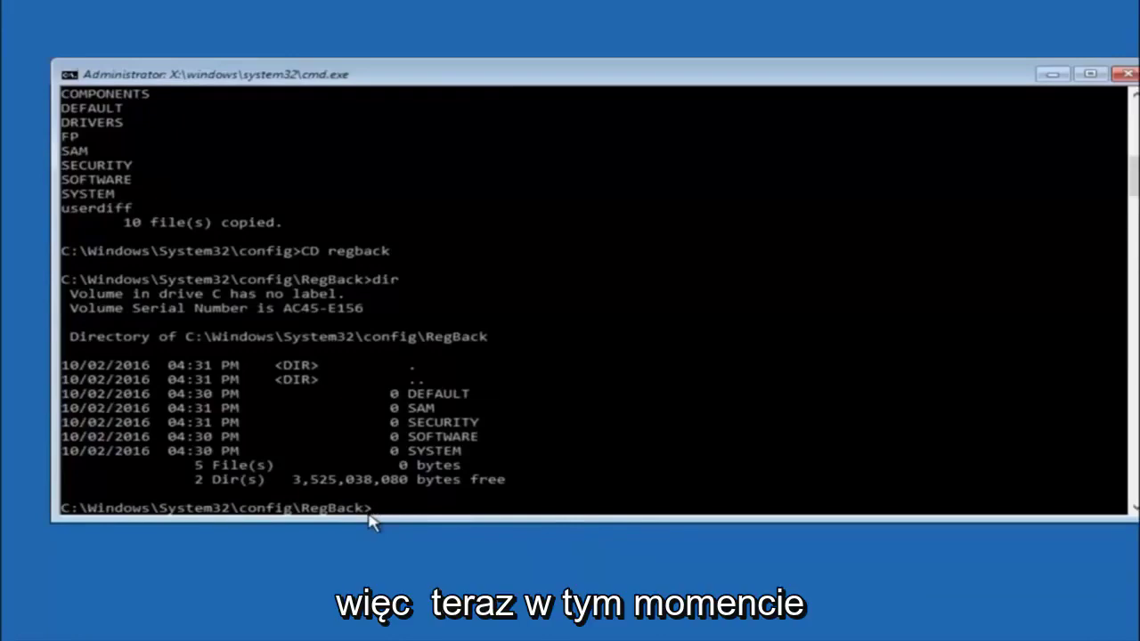
# Step: Copy all RegBack files into the parent config folder with copy *.* .., overwrite all existing files, and close the Command Prompt
pyautogui.write('copy')
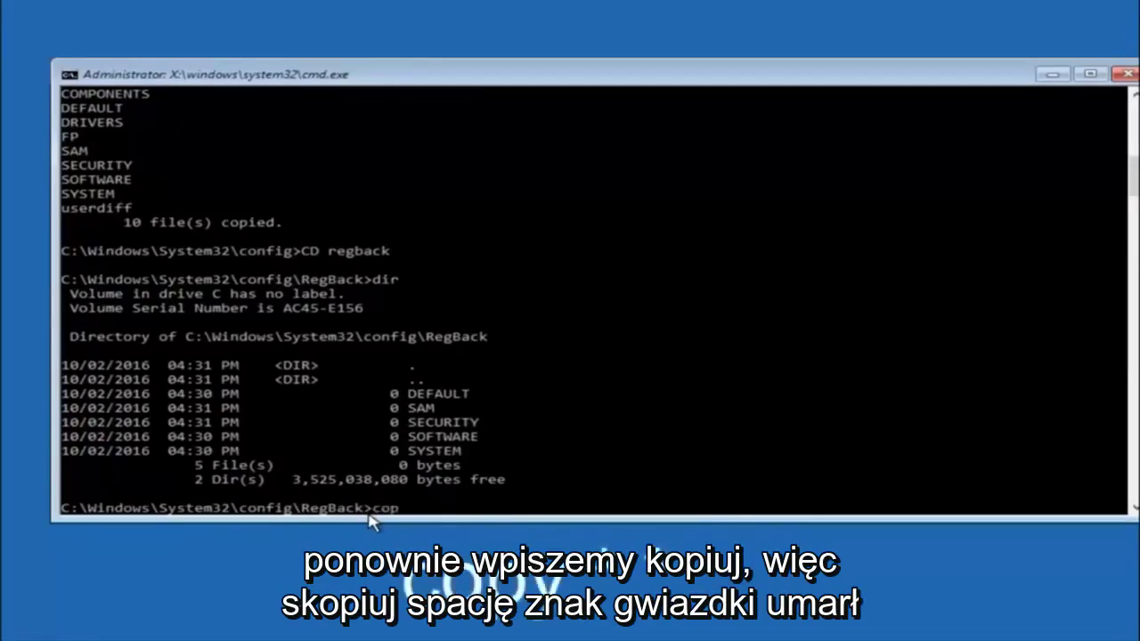
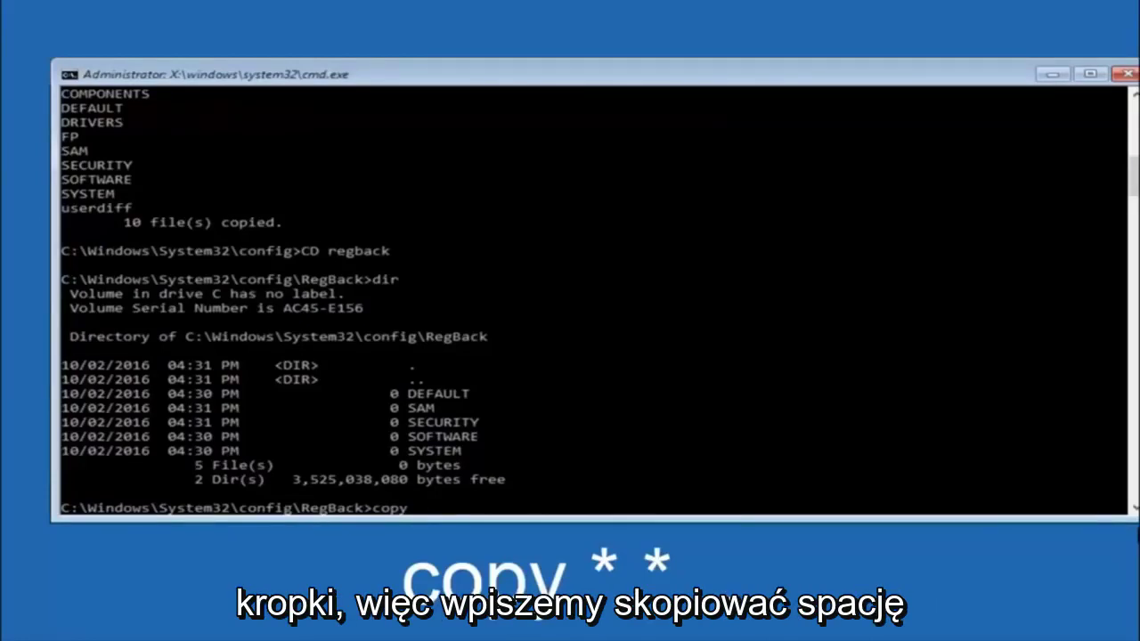
pyautogui.click(424, 511)
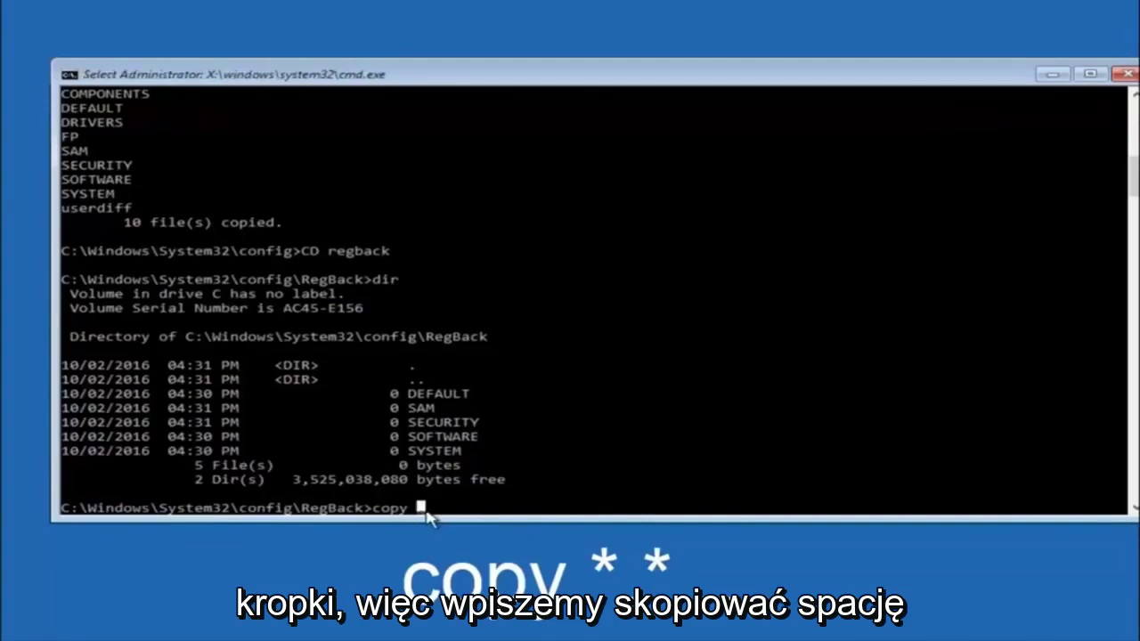
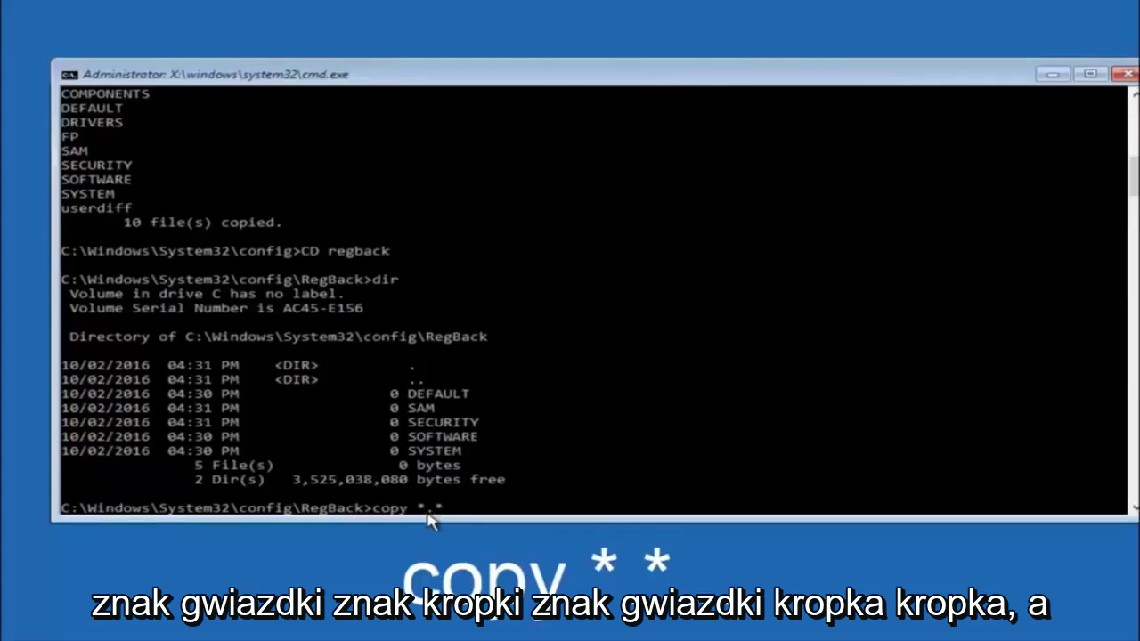
pyautogui.press('BackSpace')
pyautogui.write('*')
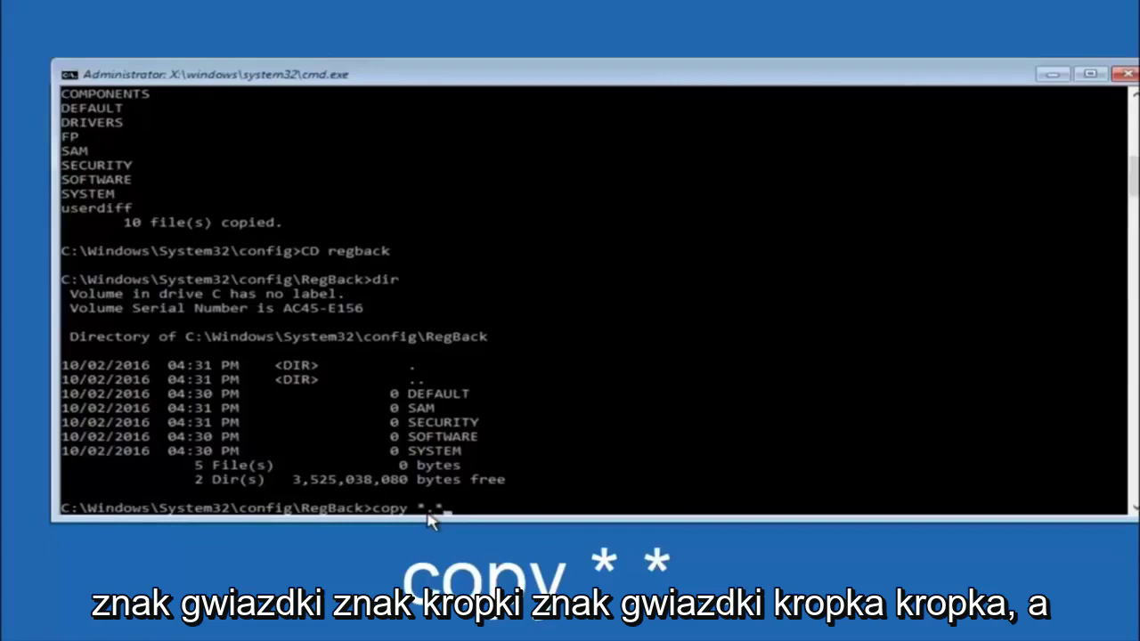
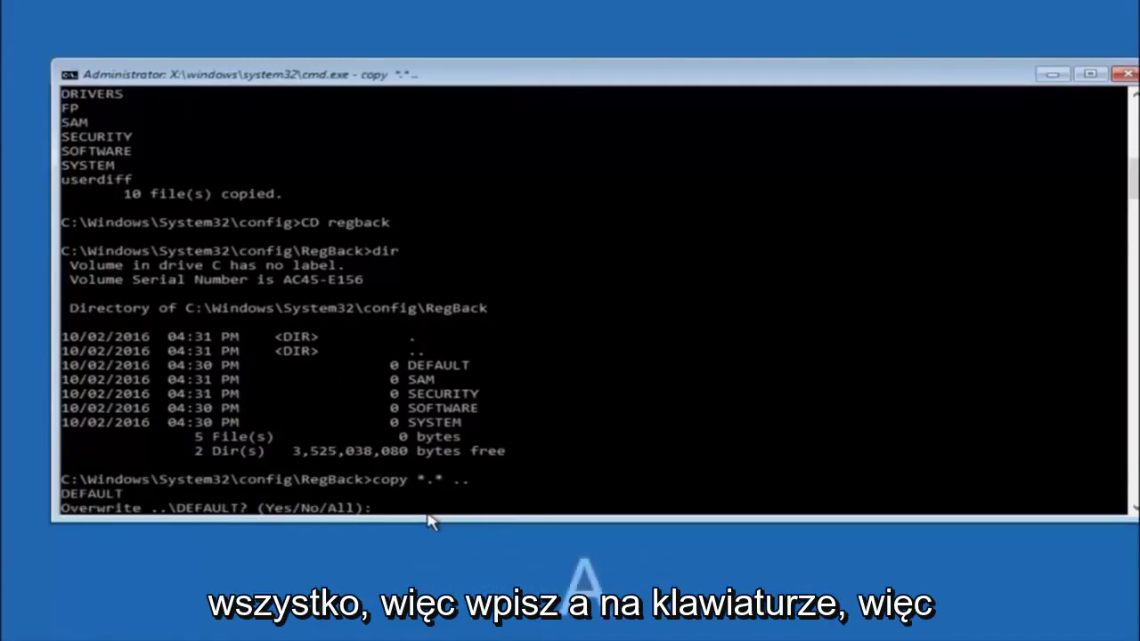
pyautogui.write('A')
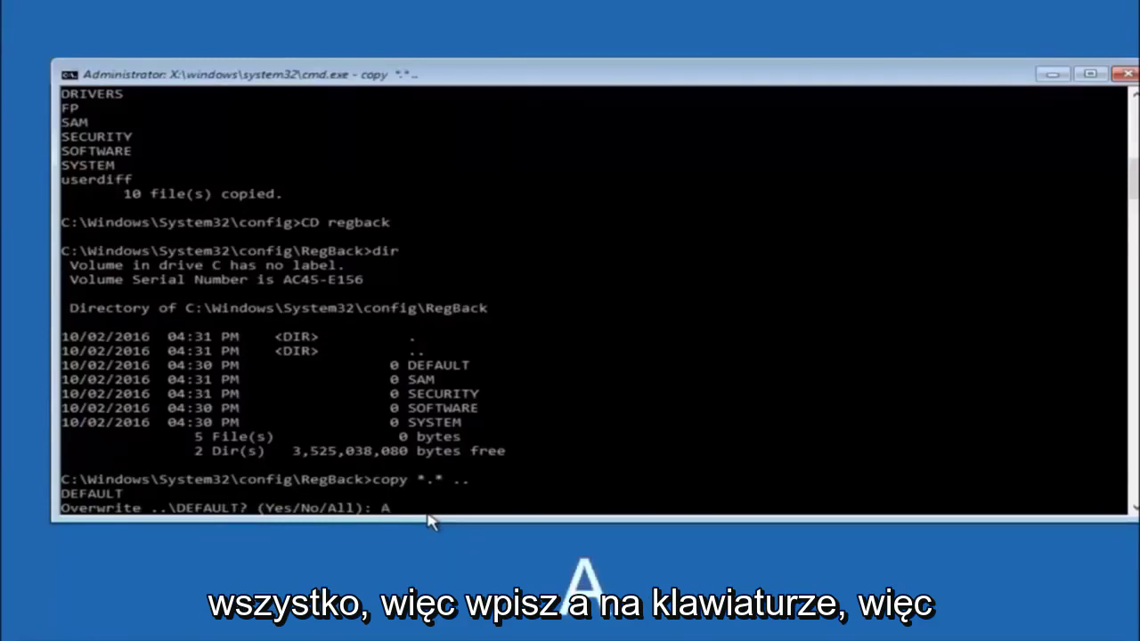
pyautogui.press('Return')
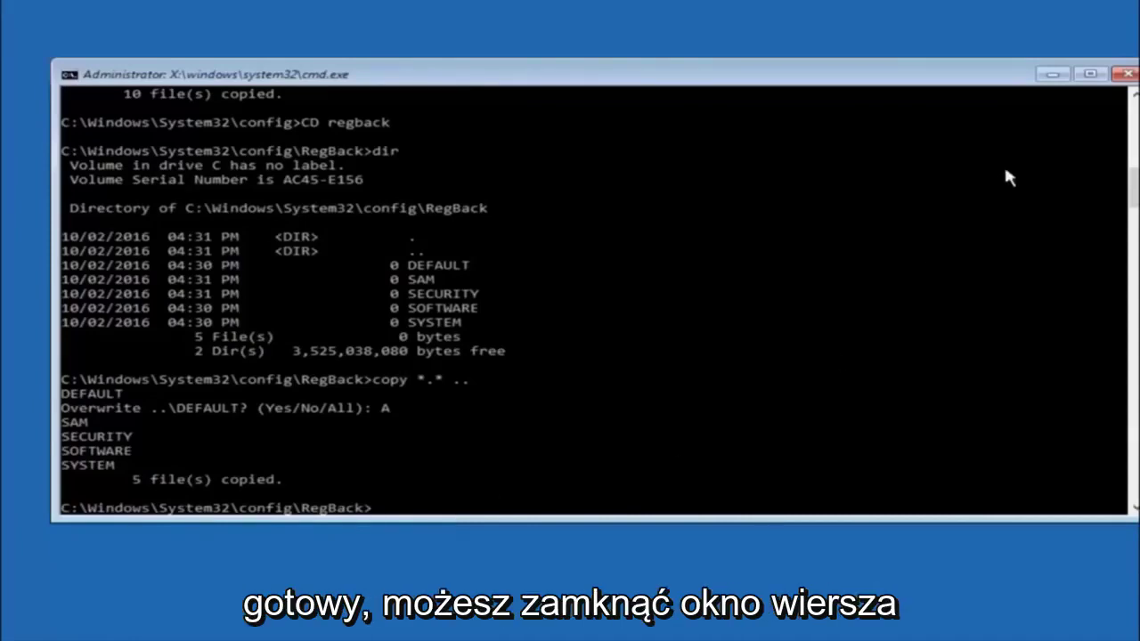
pyautogui.click(1127, 74)
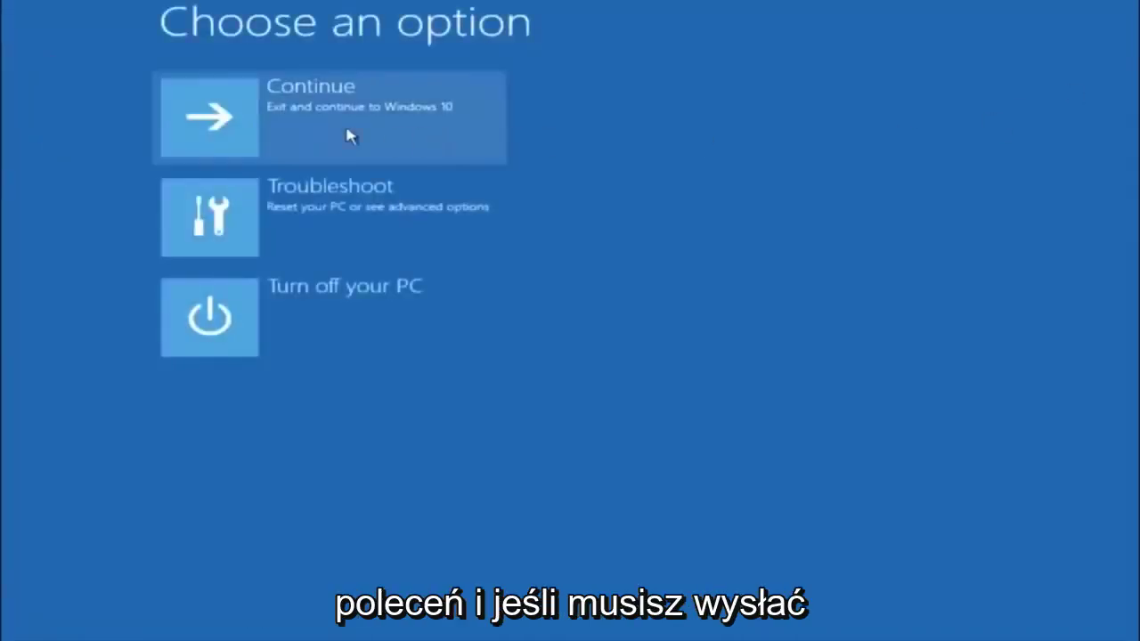